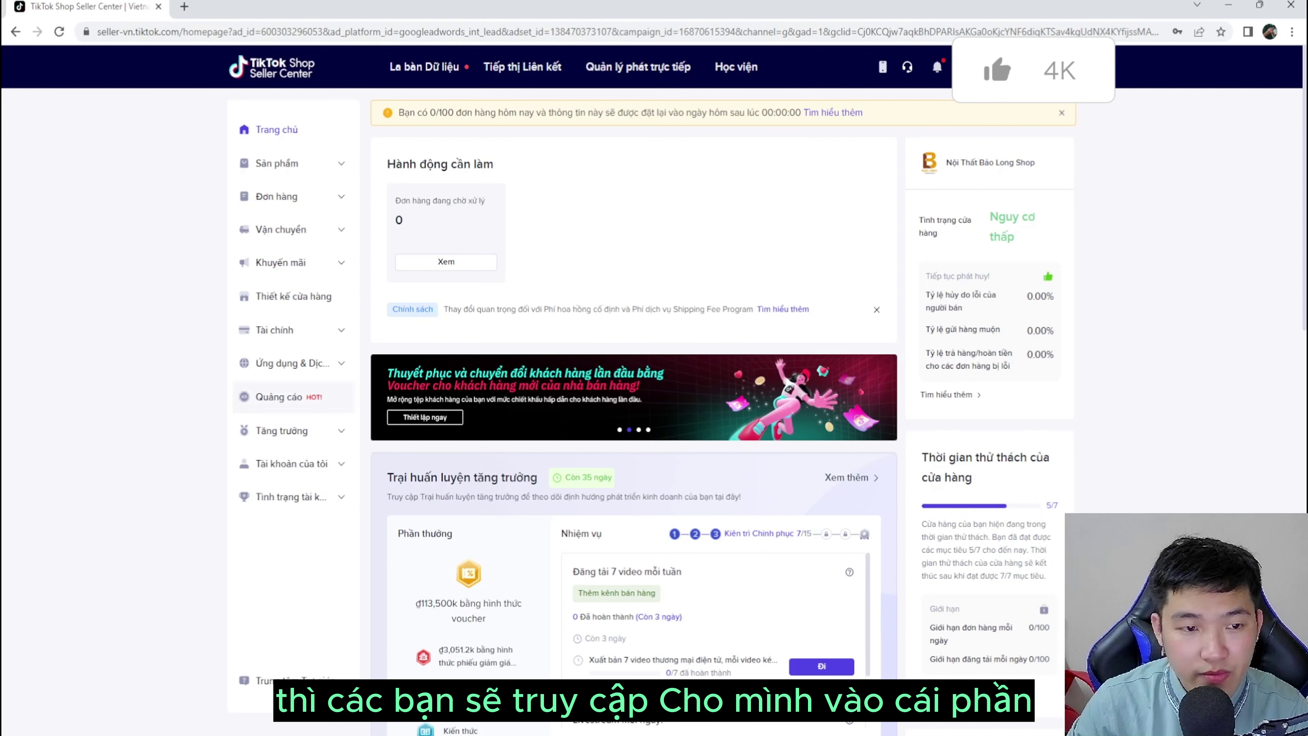
Step: Expand the Tài chính (Finance) menu in the sidebar to list withdrawals, settled orders and invoices
left_click(289, 330)
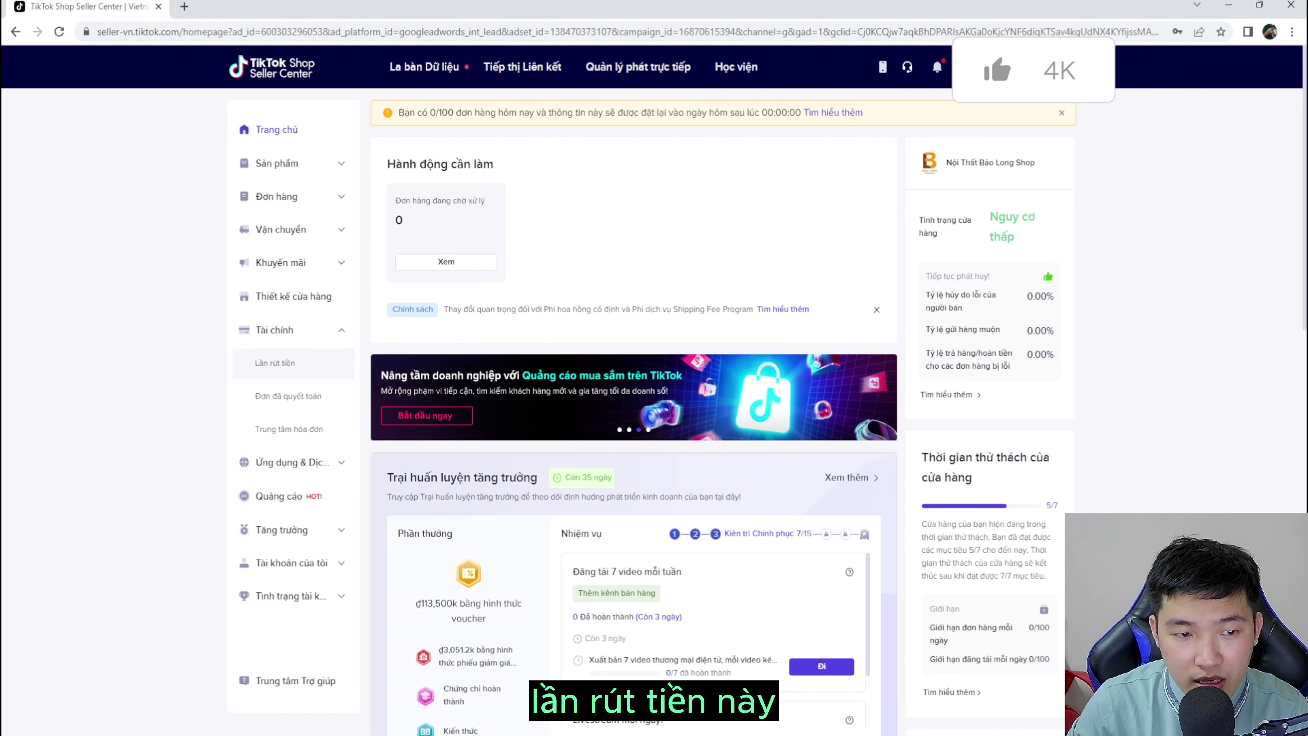
Step: Open the Lần rút tiền page and check the 5.080.675₫ available balance
left_click(275, 363)
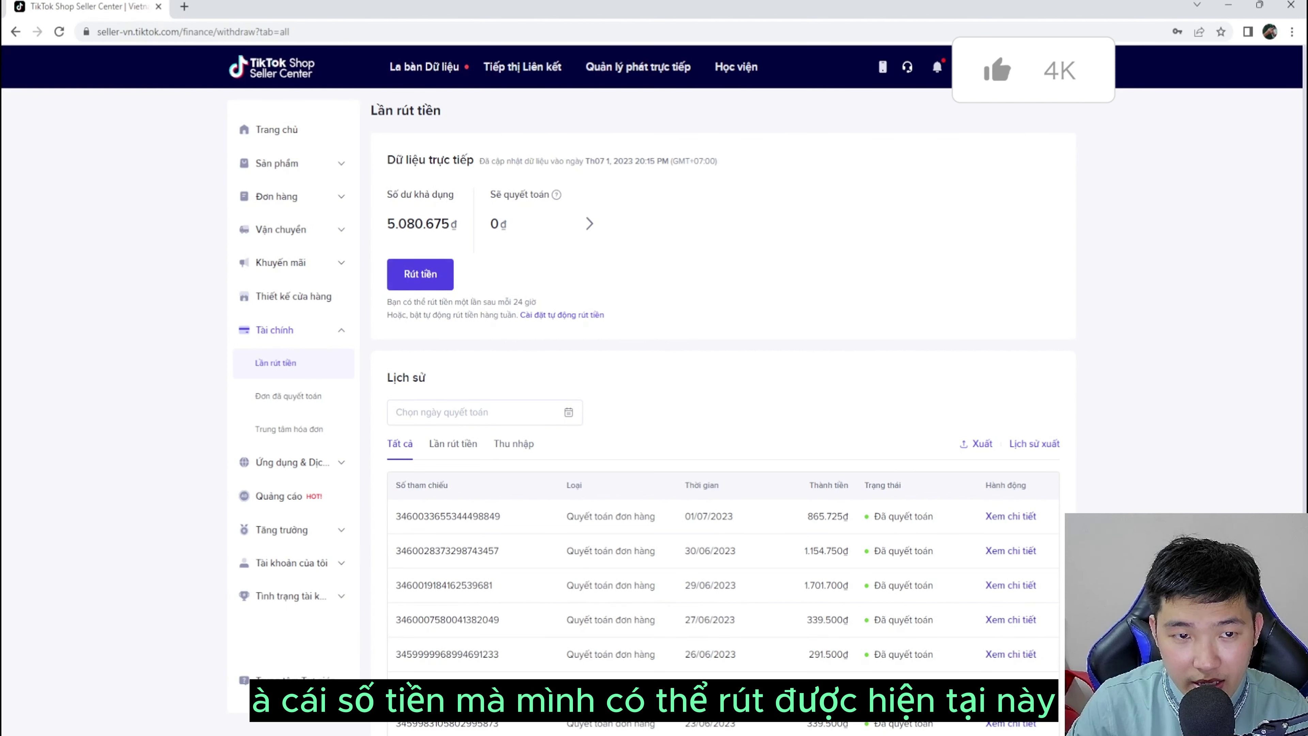
left_click_drag(387, 224, 449, 223)
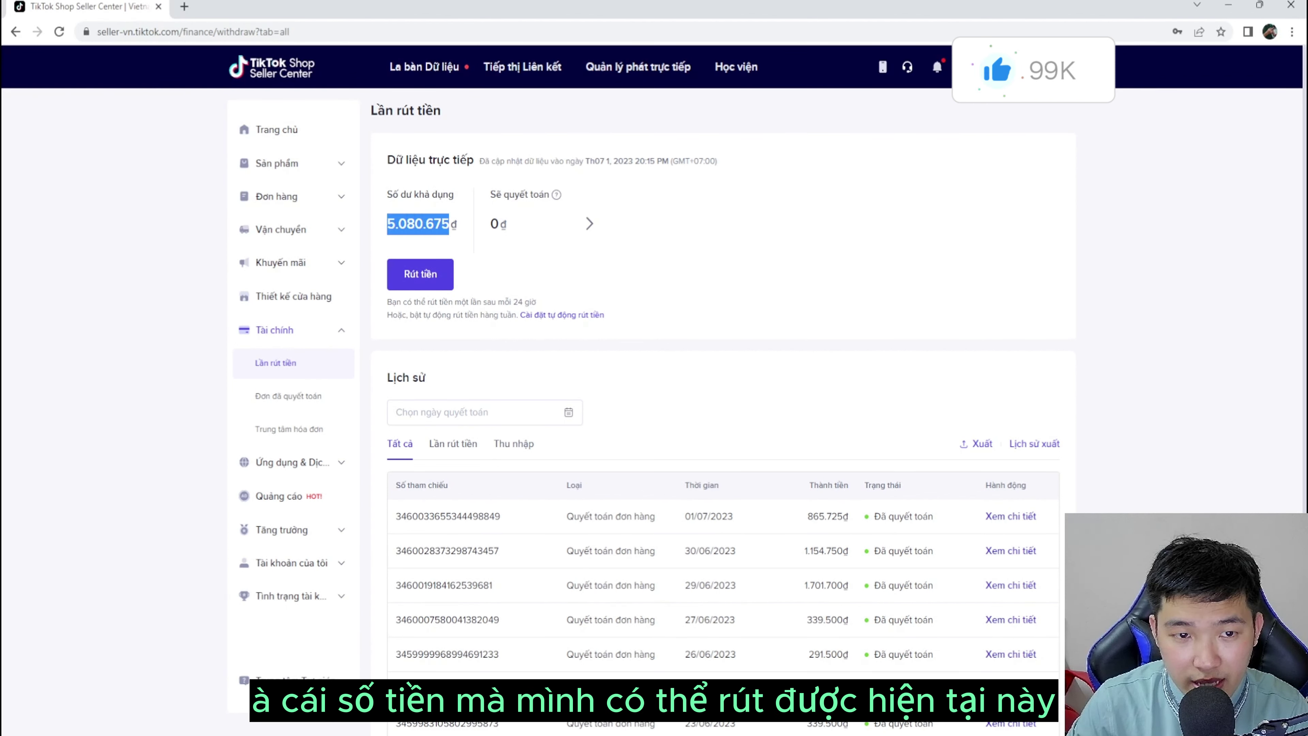
left_click(450, 224)
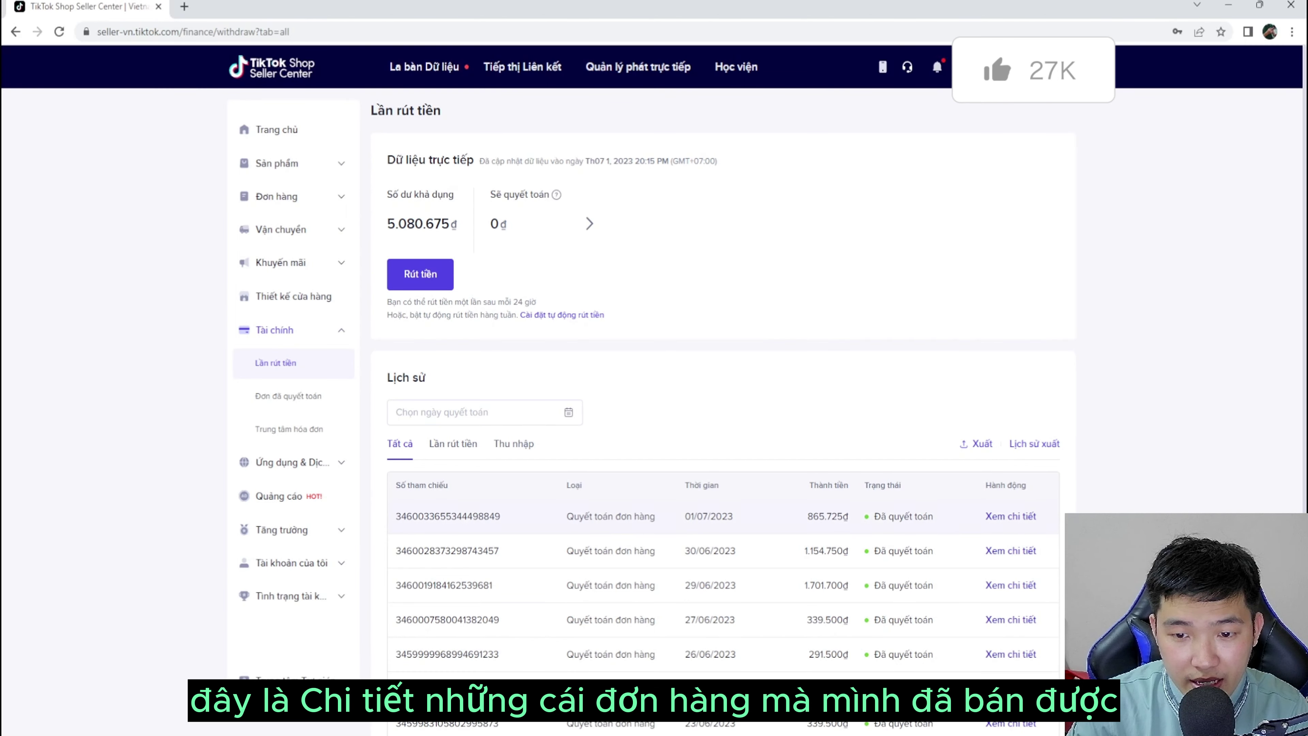
scroll(721, 464, "down", 2)
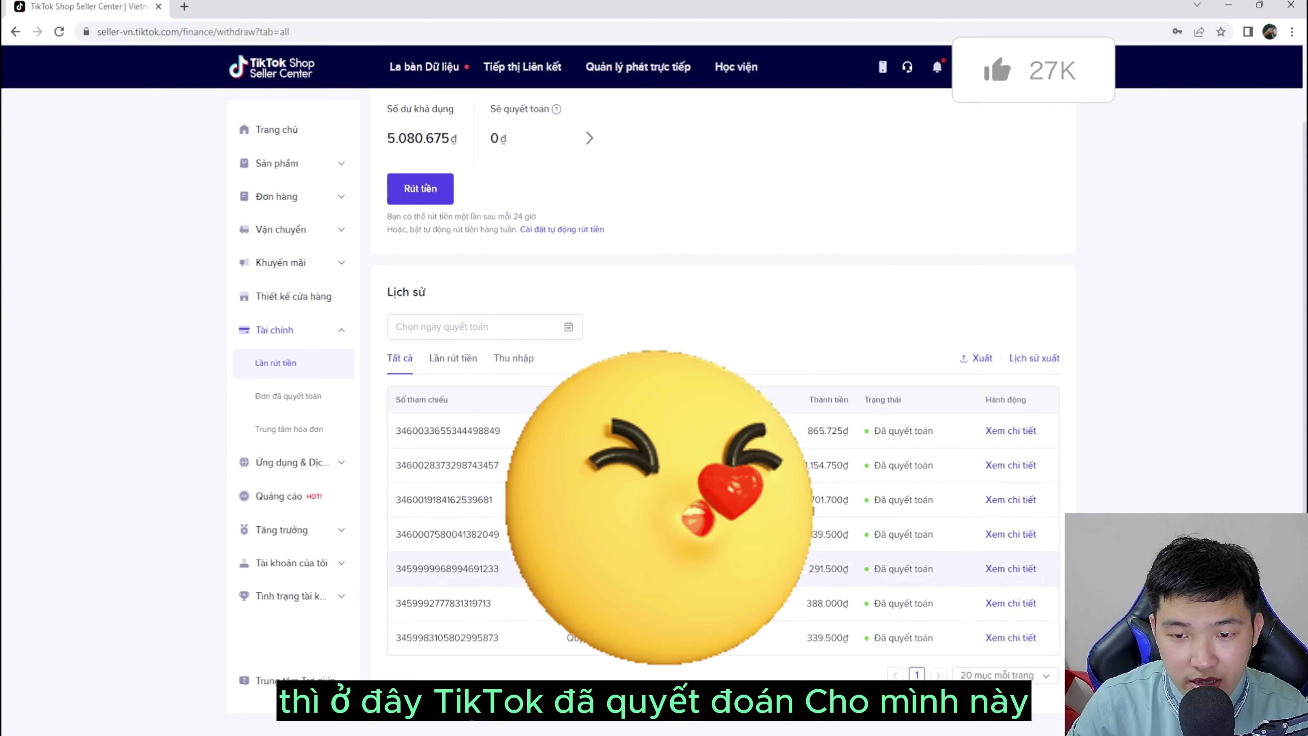
scroll(721, 412, "up", 2)
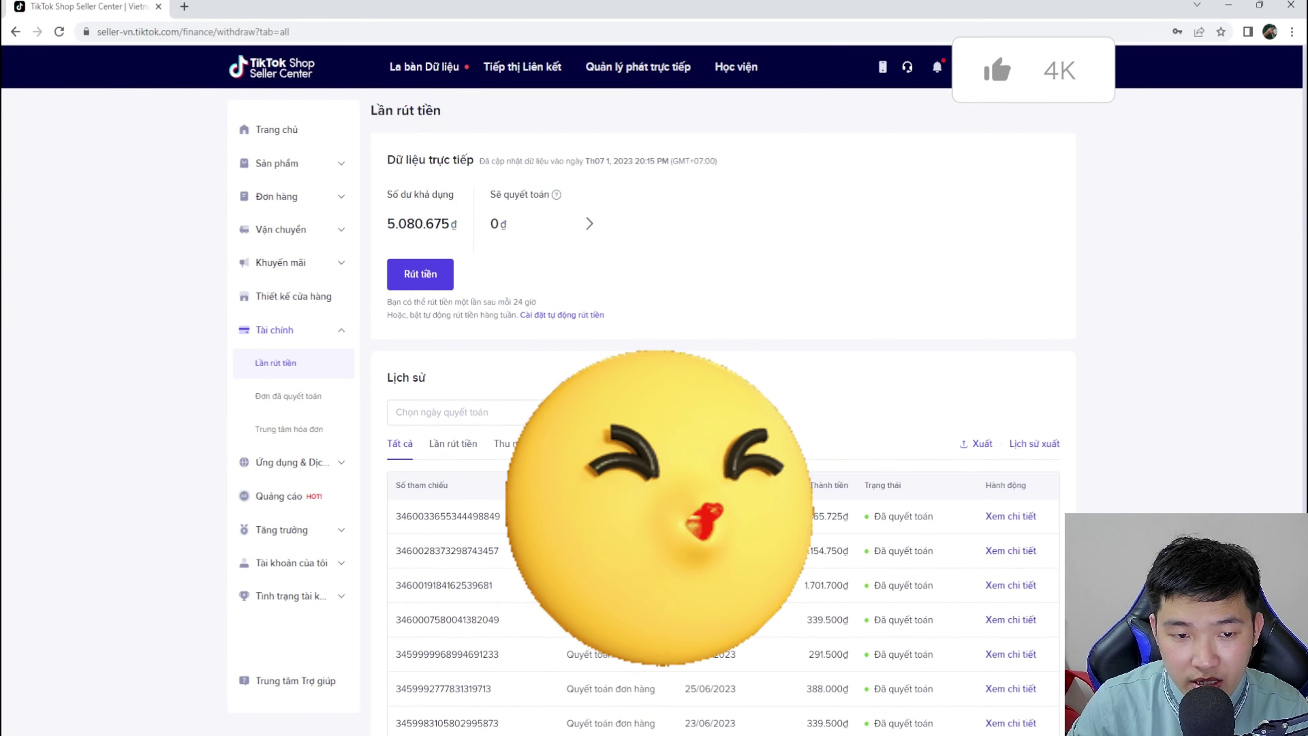
Step: Browse the Lần rút tiền and Thu nhập history tabs, then return to Tất cả
left_click(453, 444)
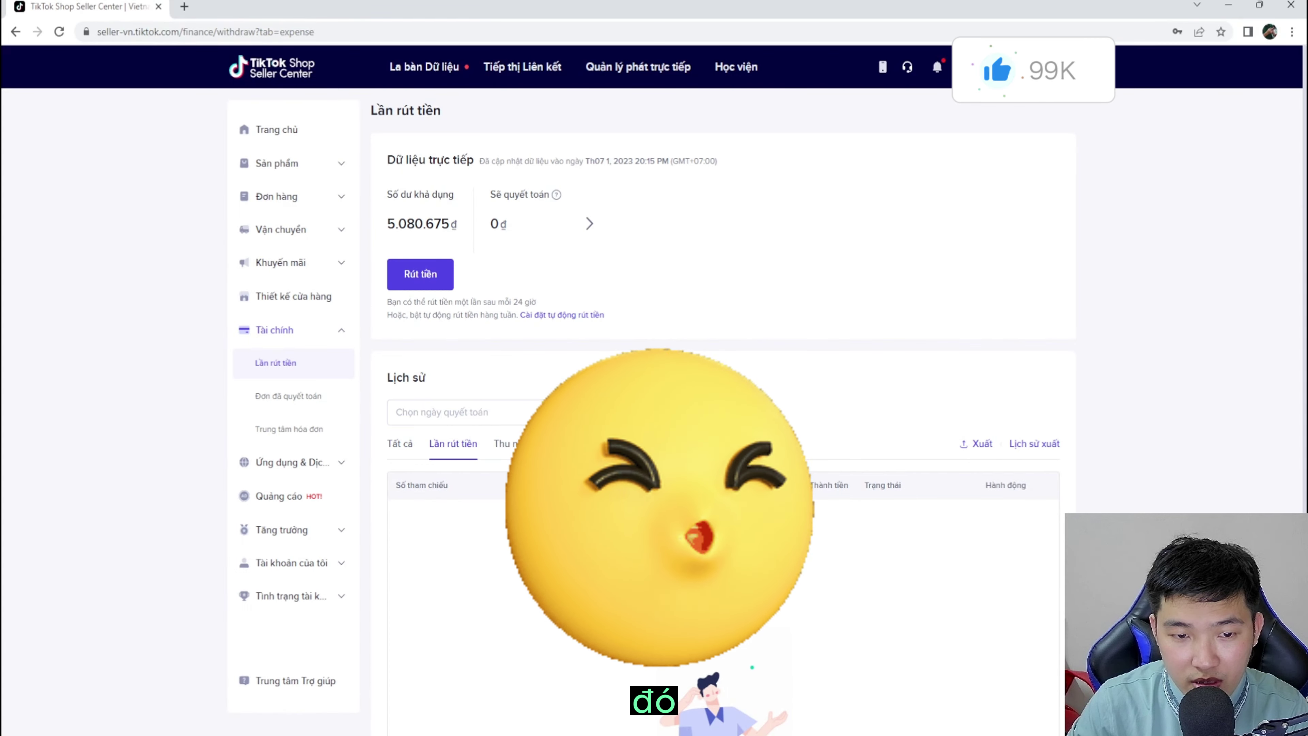
left_click(508, 444)
scroll(721, 412, "down", 2)
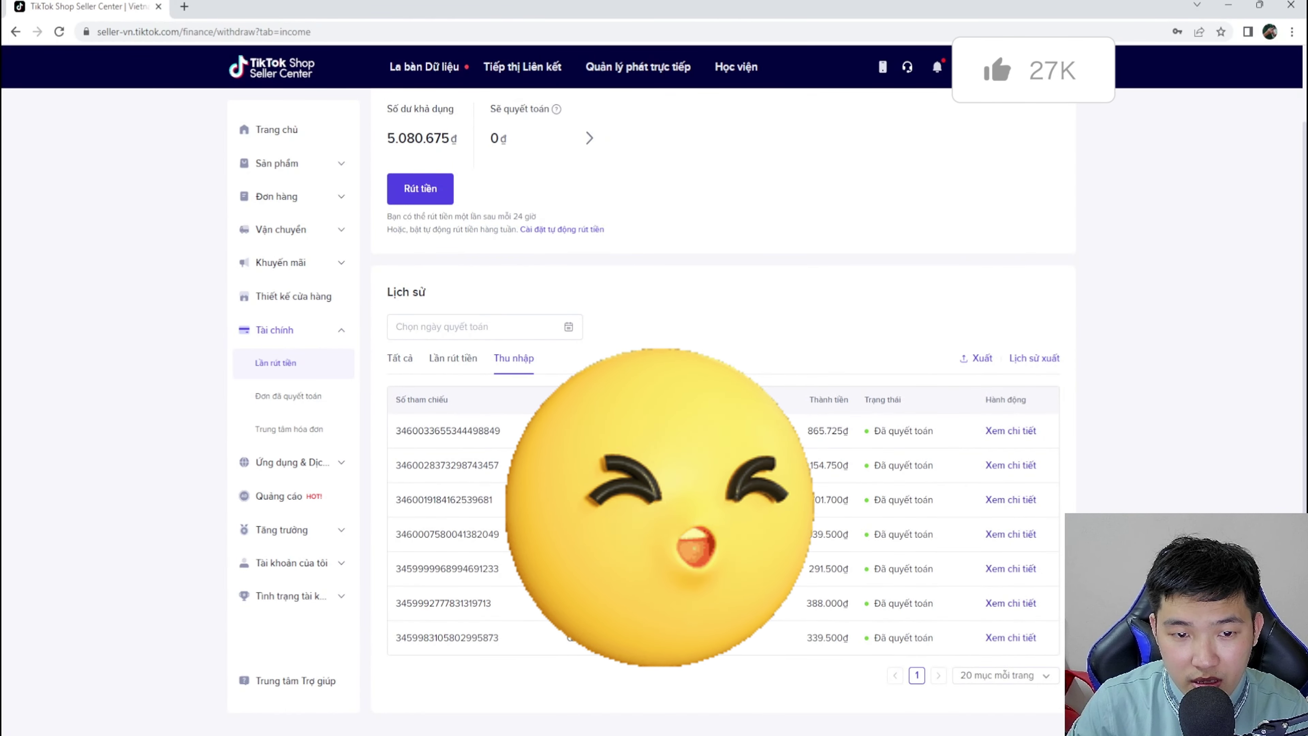
scroll(721, 413, "up", 2)
left_click(400, 444)
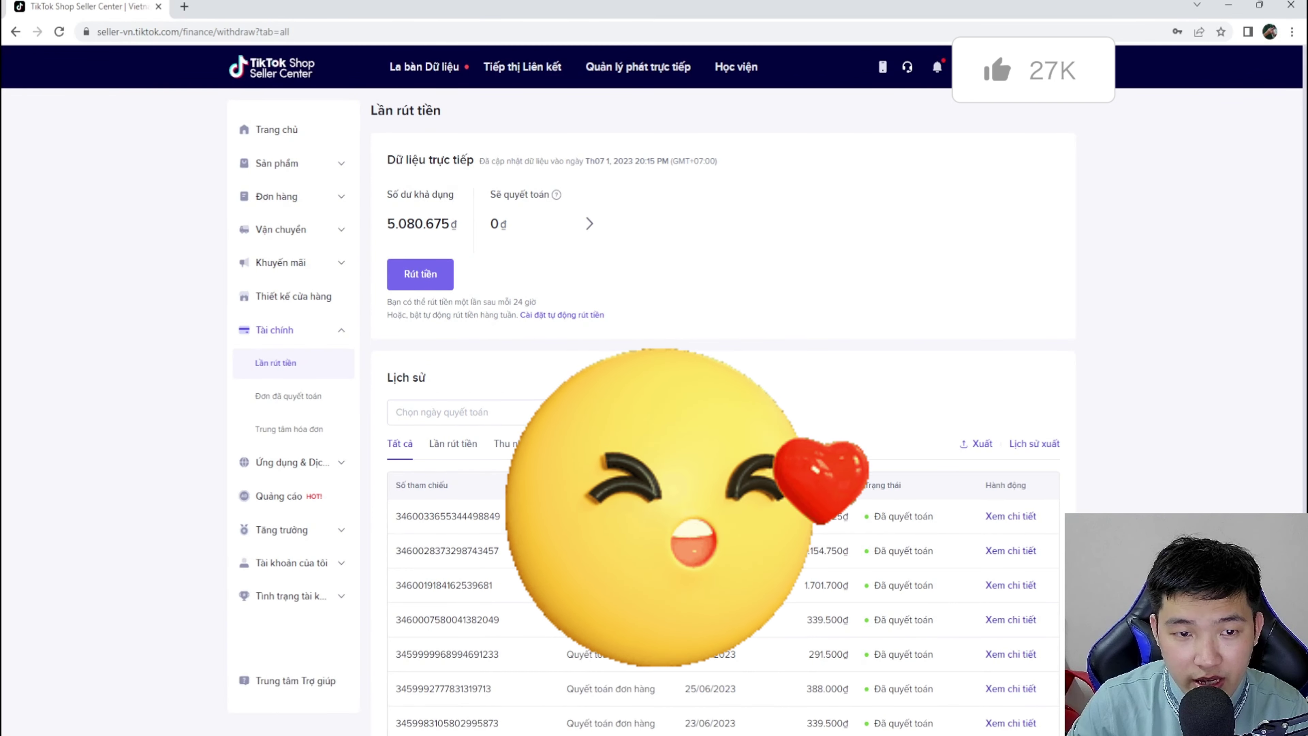
Step: Start a Rút tiền withdrawal and submit the account password in the Nhập mật khẩu dialog
left_click(421, 274)
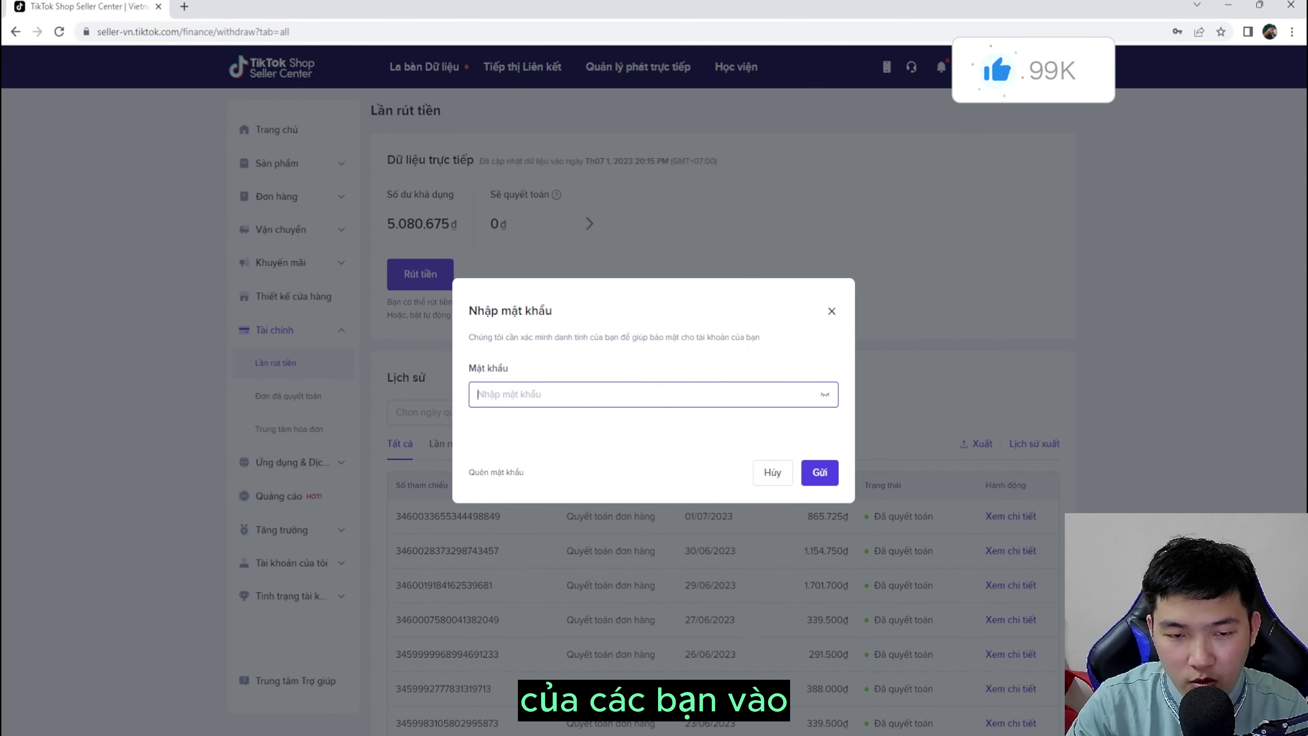
type("••")
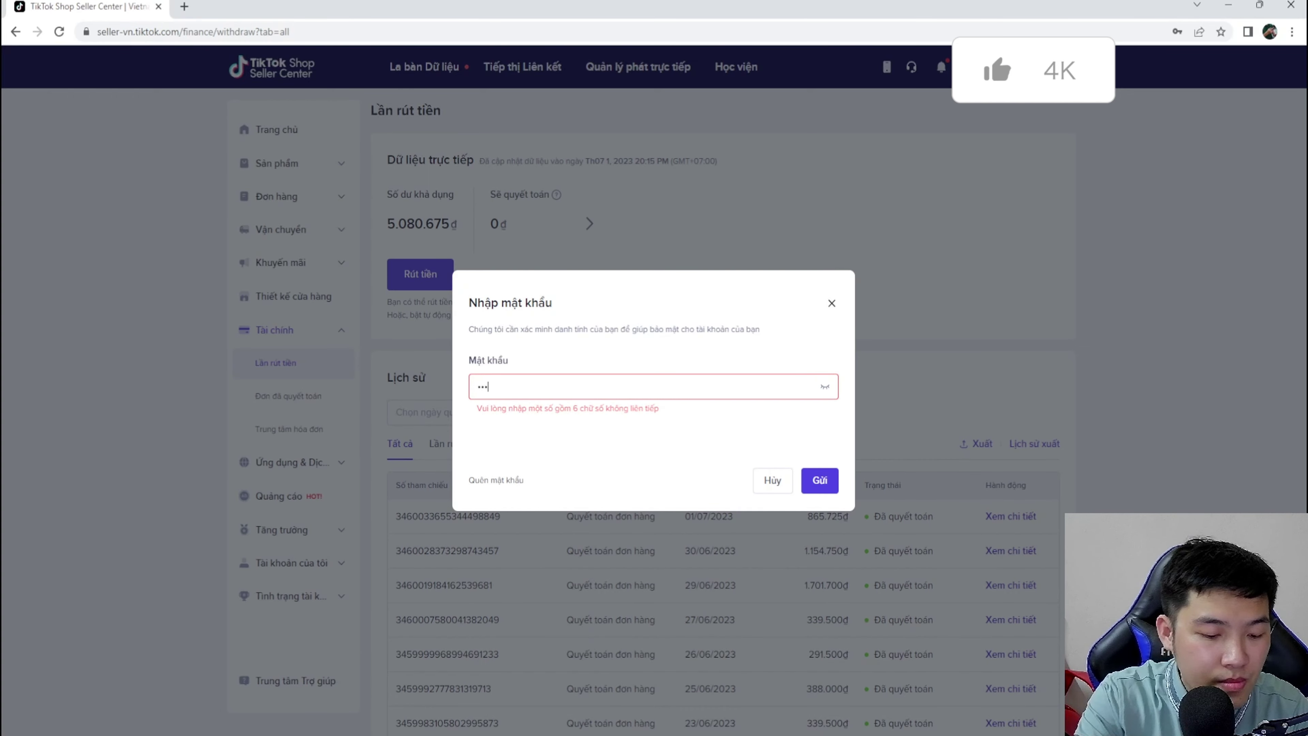
type("••")
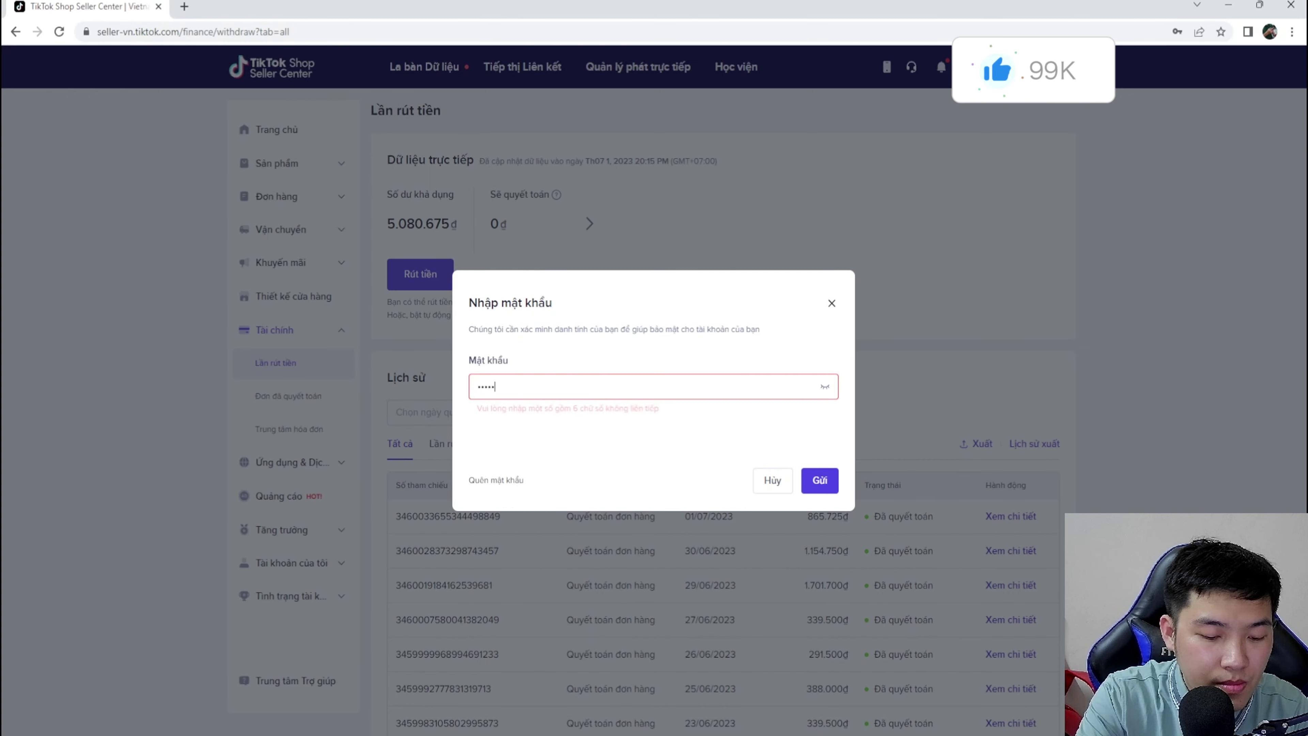
type("••")
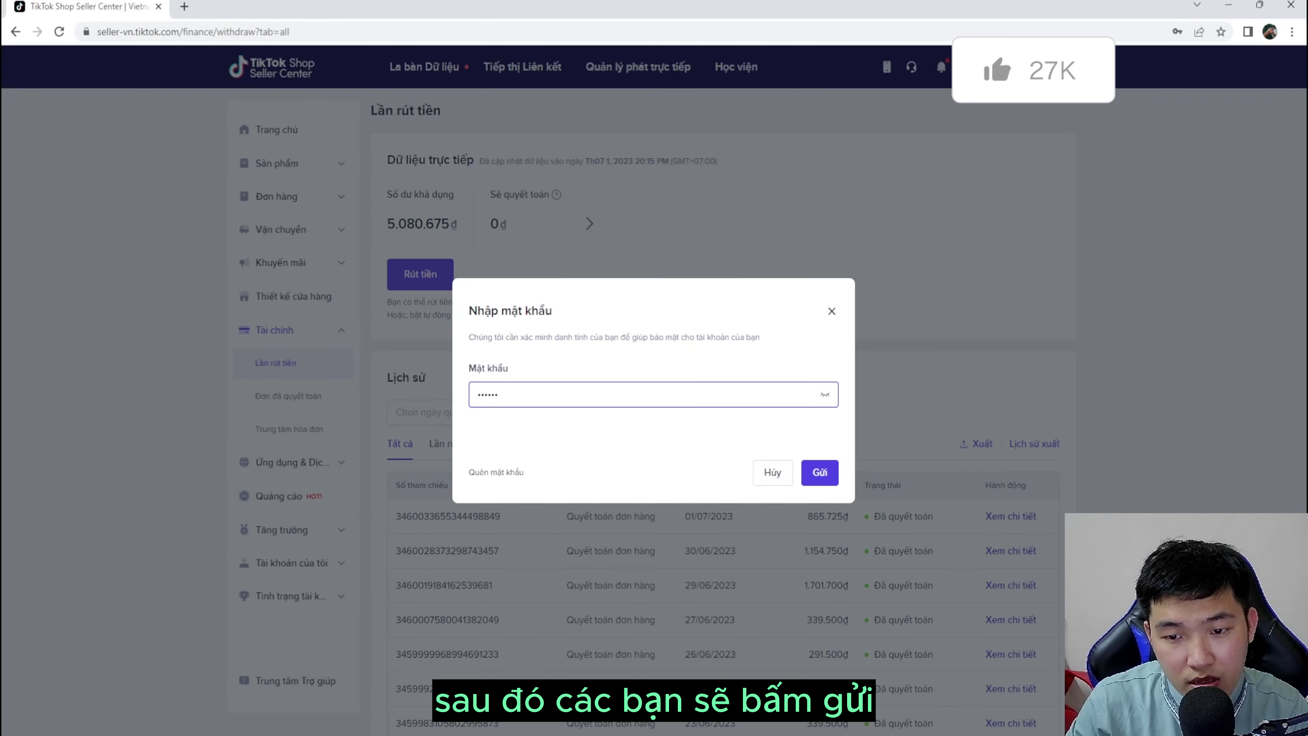
key("Return")
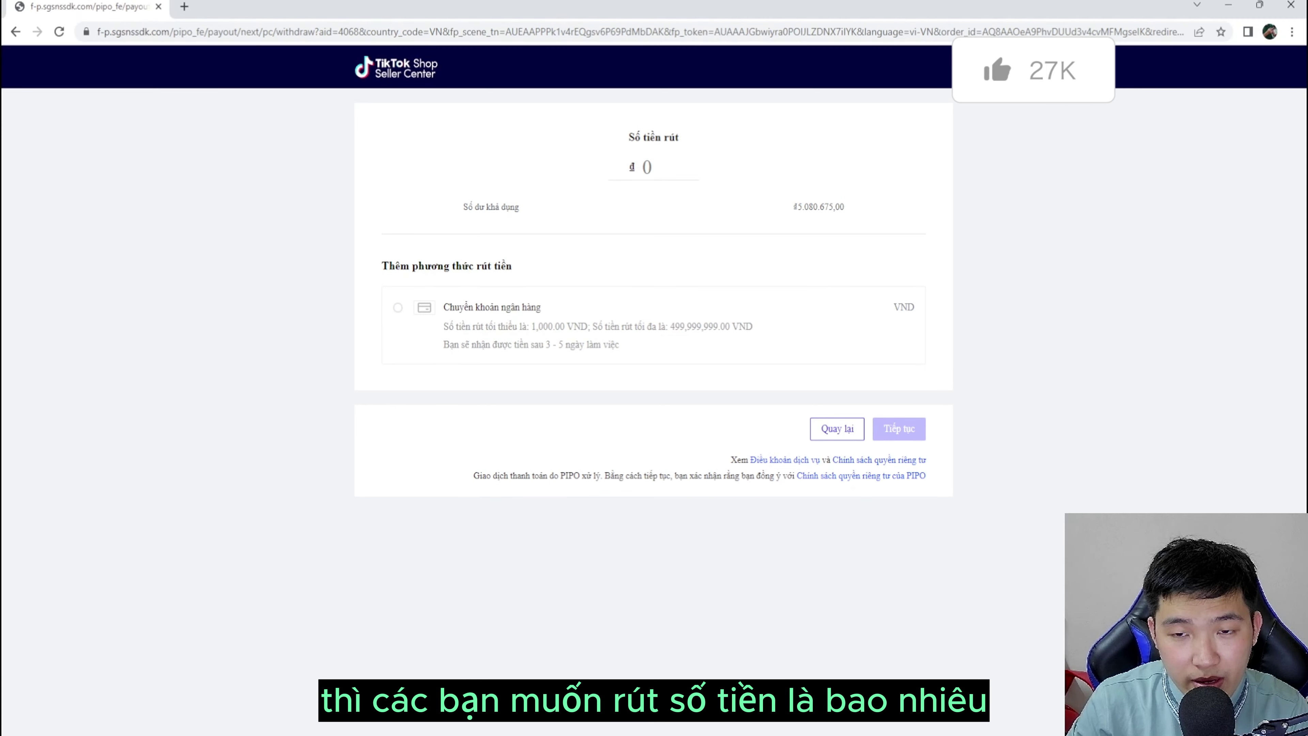
Step: Enter 5.080.000₫ as the Số tiền rút withdrawal amount
left_click(647, 166)
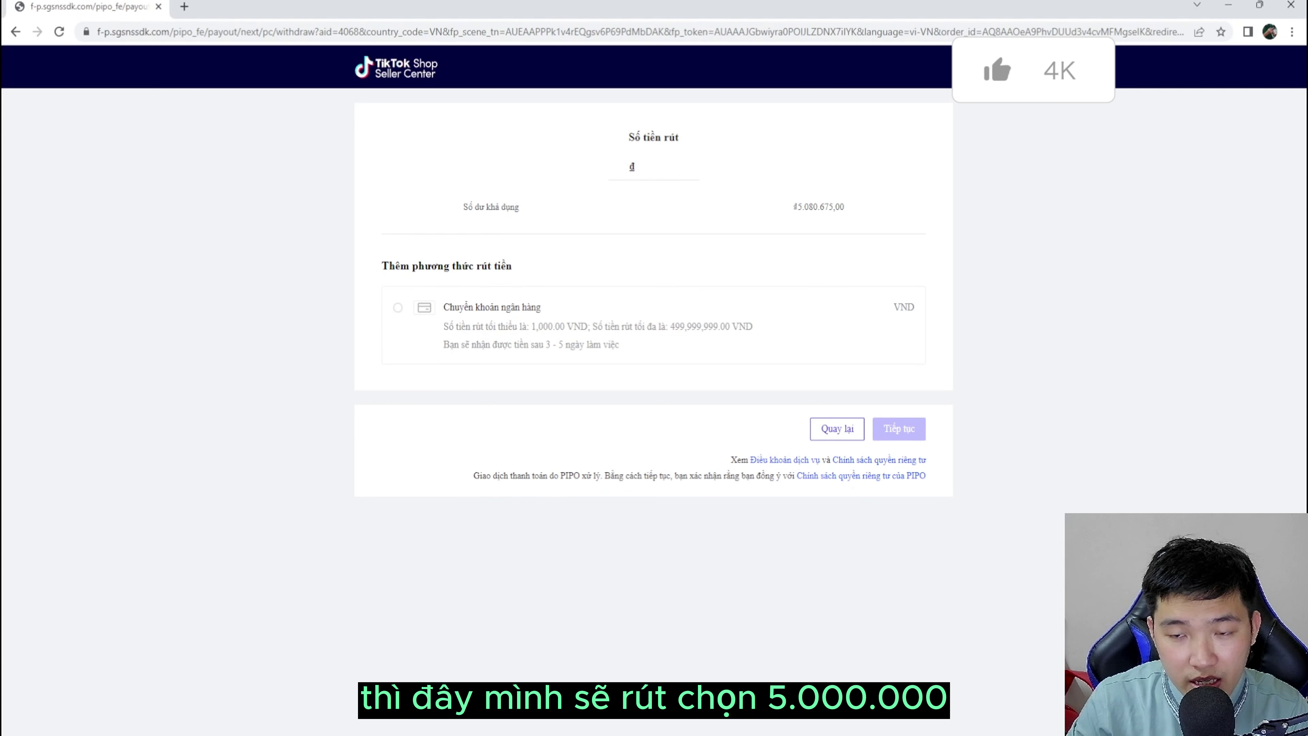
type("5000000")
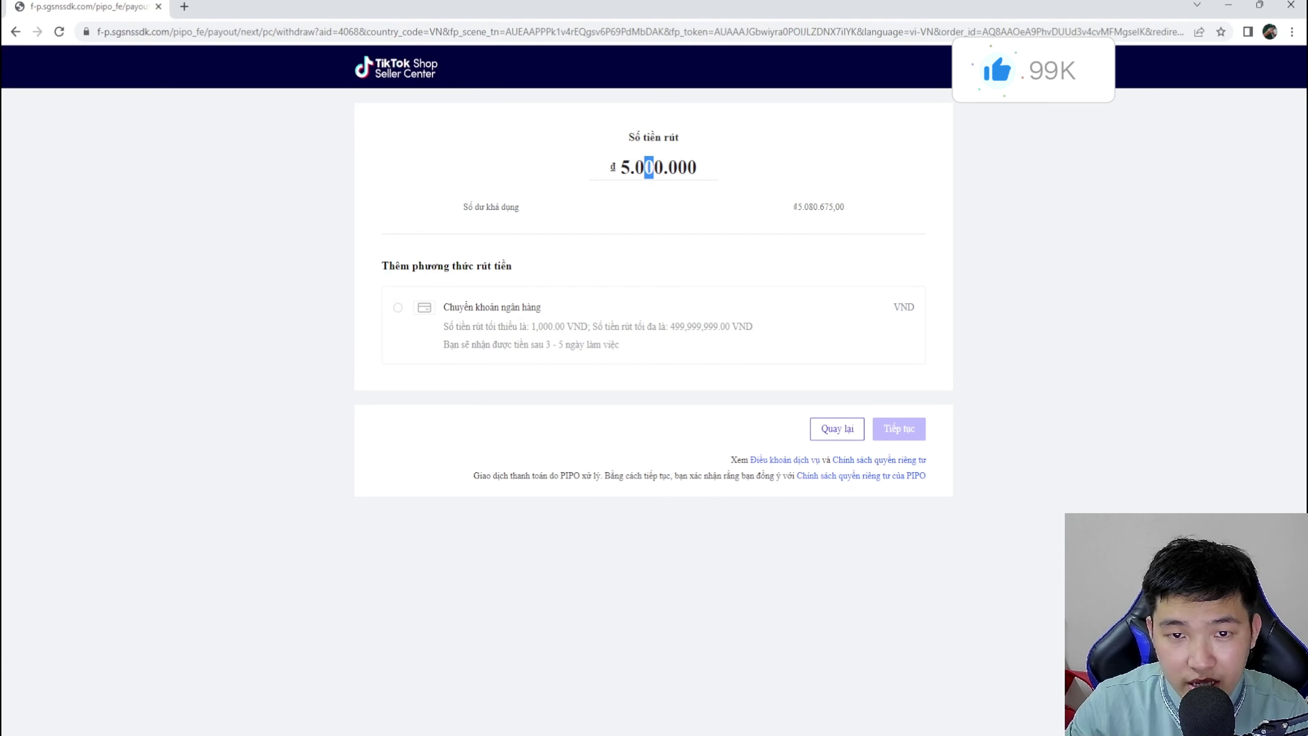
type("8")
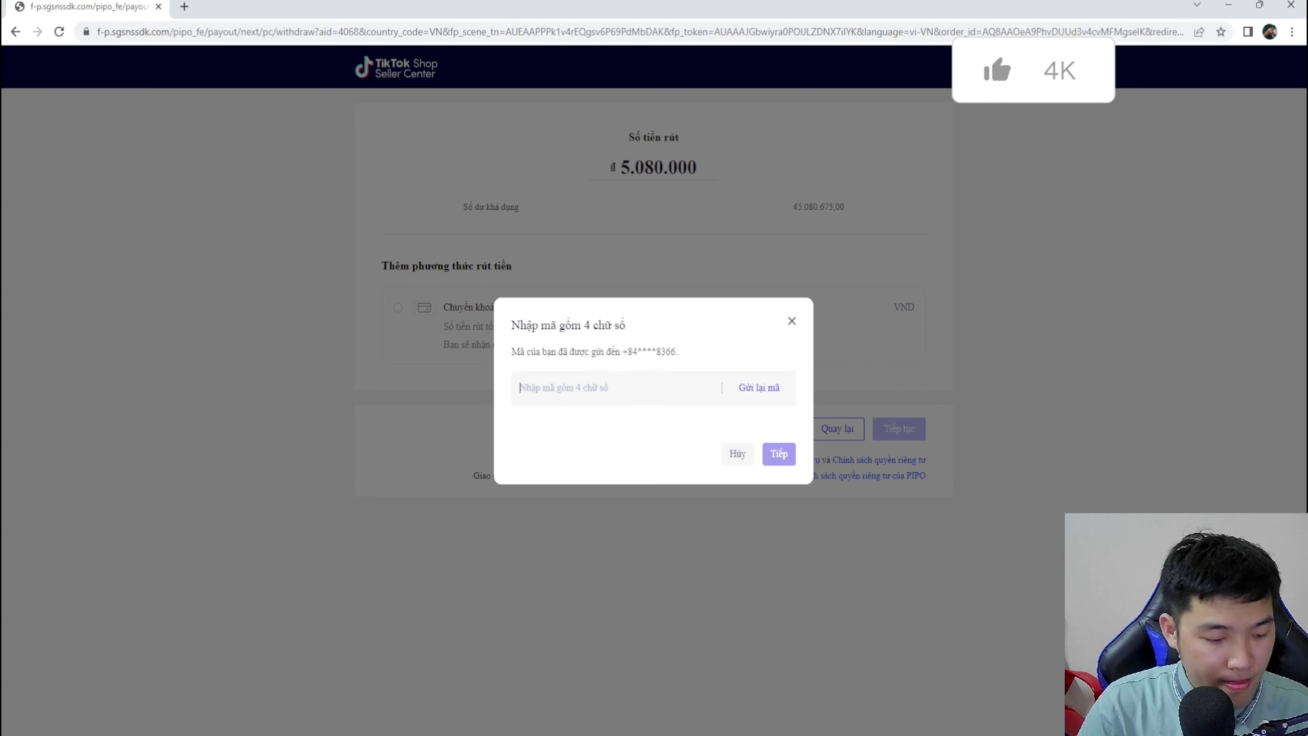
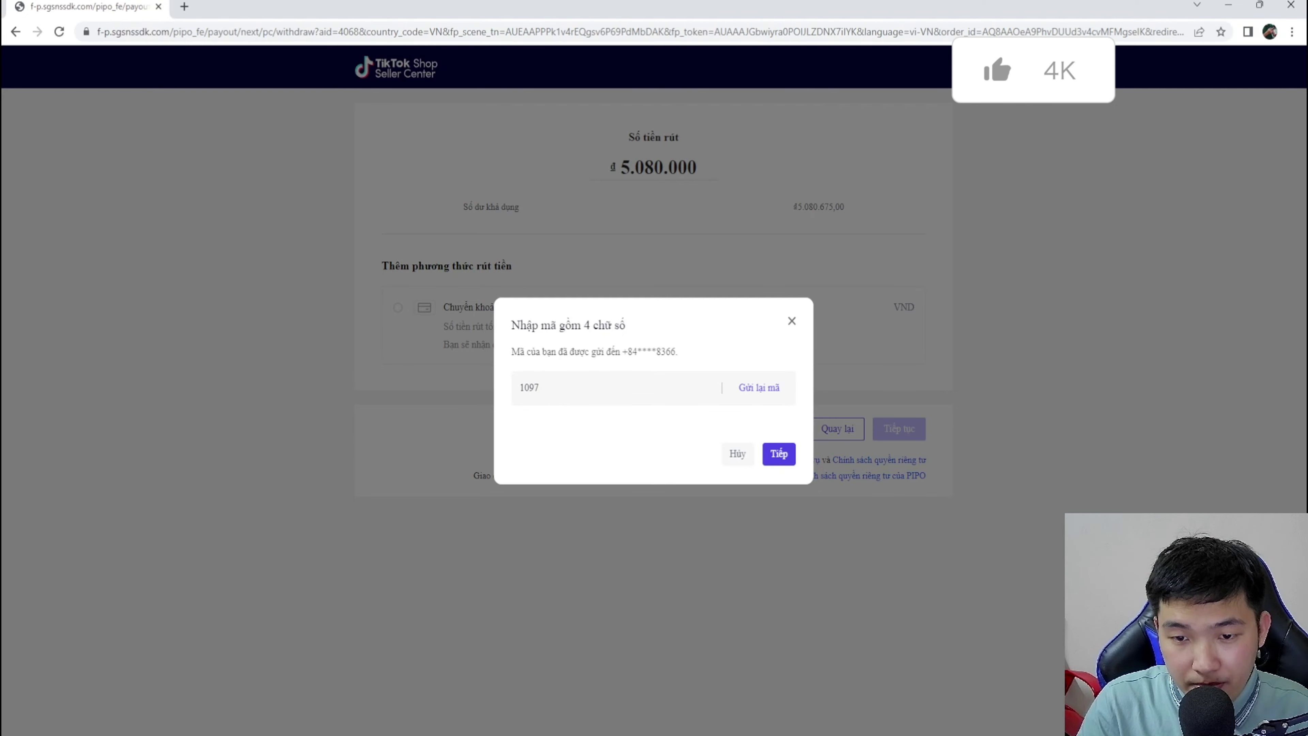
Step: Confirm the 4-digit SMS verification code and choose Chuyển khoản ngân hàng as payout method
key("Return")
left_click(397, 307)
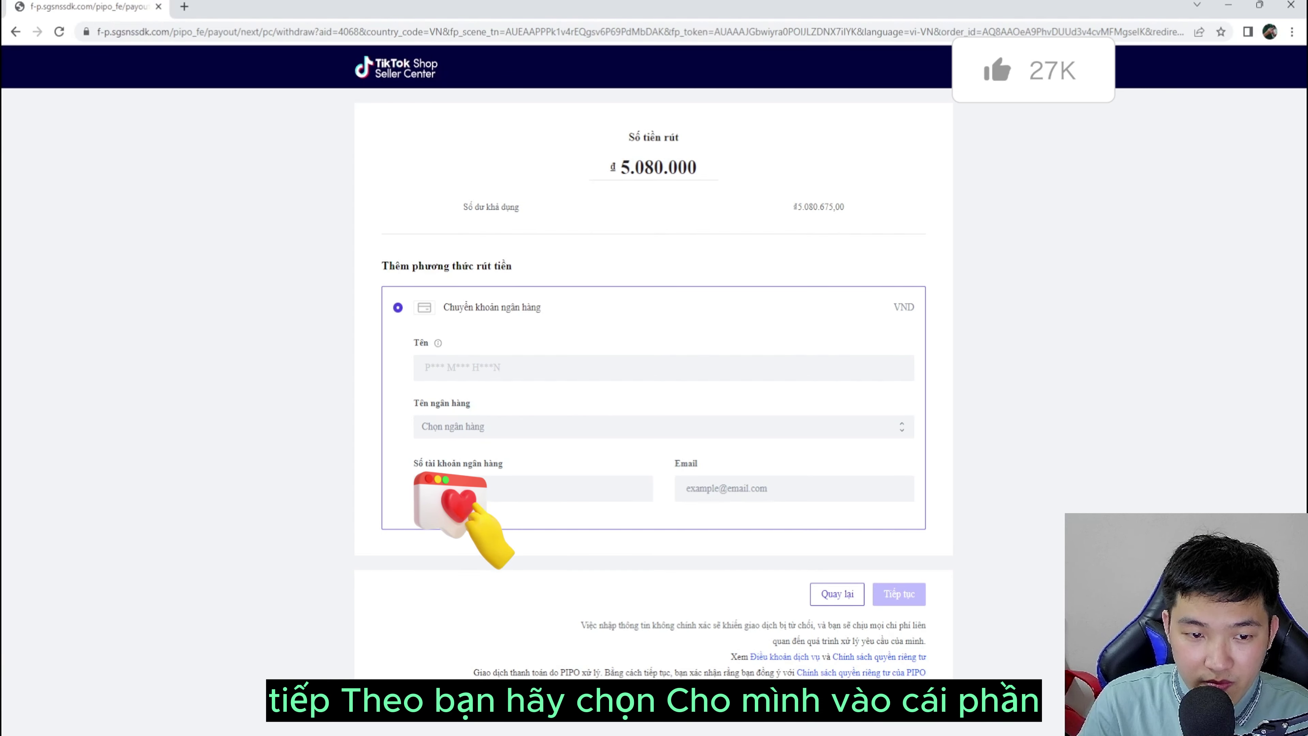
Step: Select VIETINBANK as the receiving bank in the Tên ngân hàng list
left_click(659, 427)
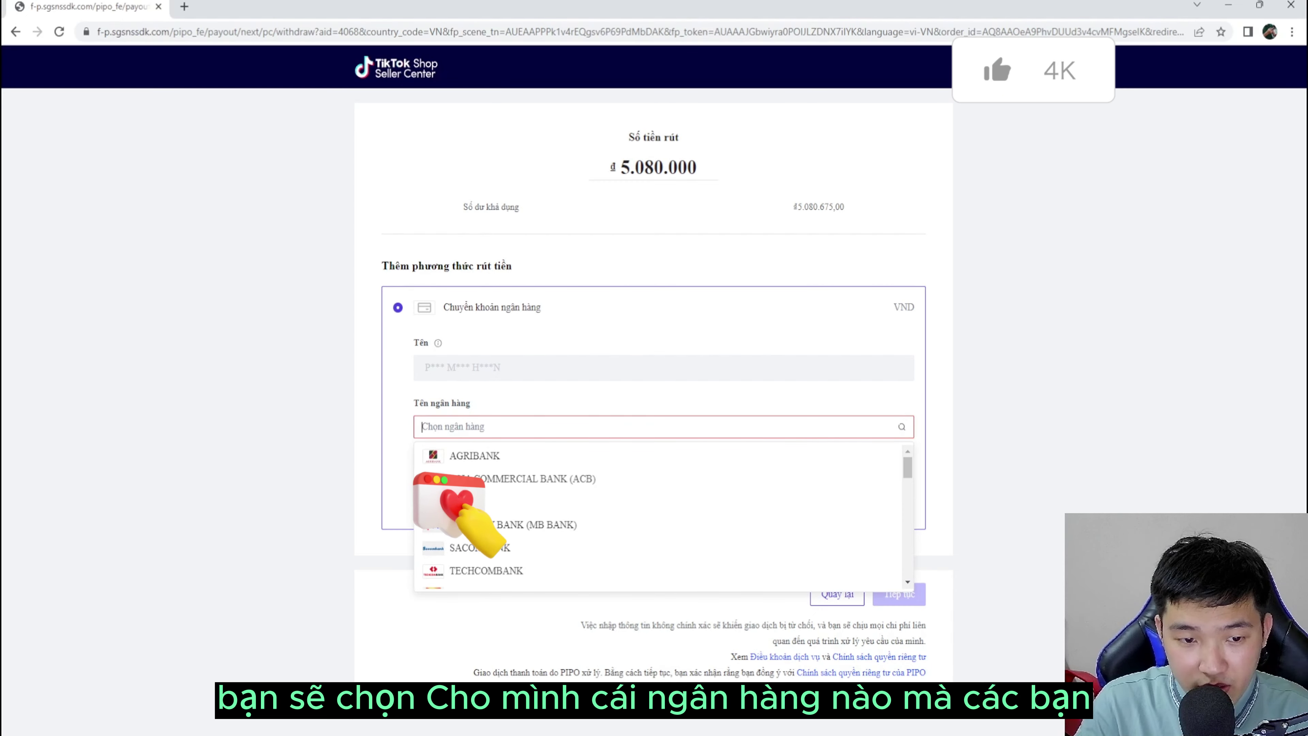
scroll(659, 515, "down", 1)
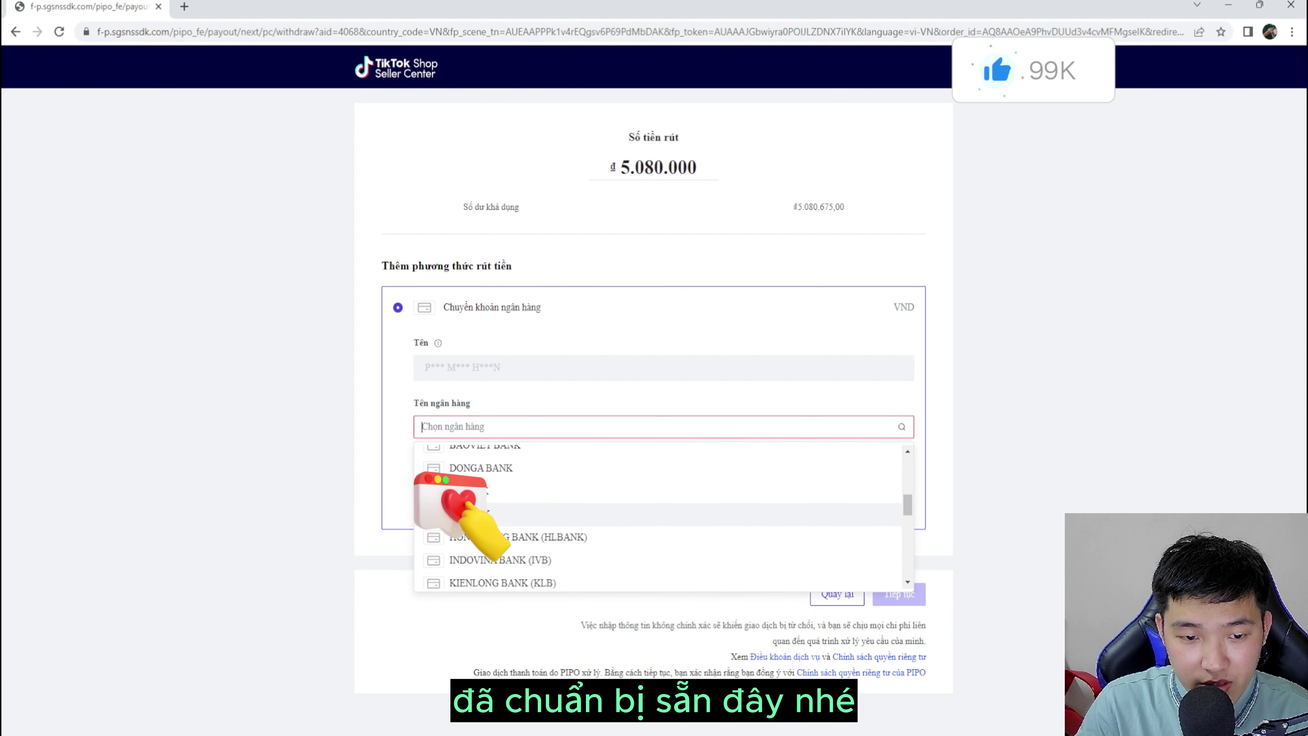
scroll(659, 524, "up", 1)
type("vi")
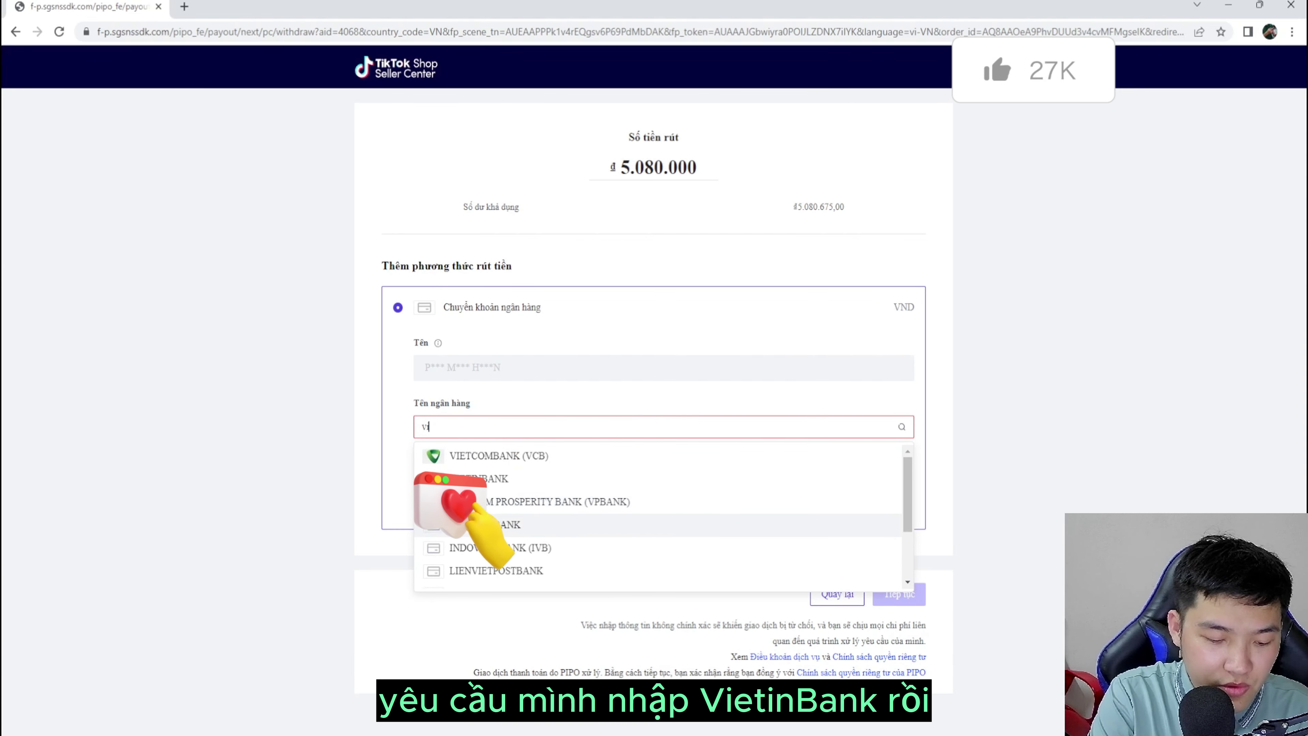
left_click(659, 478)
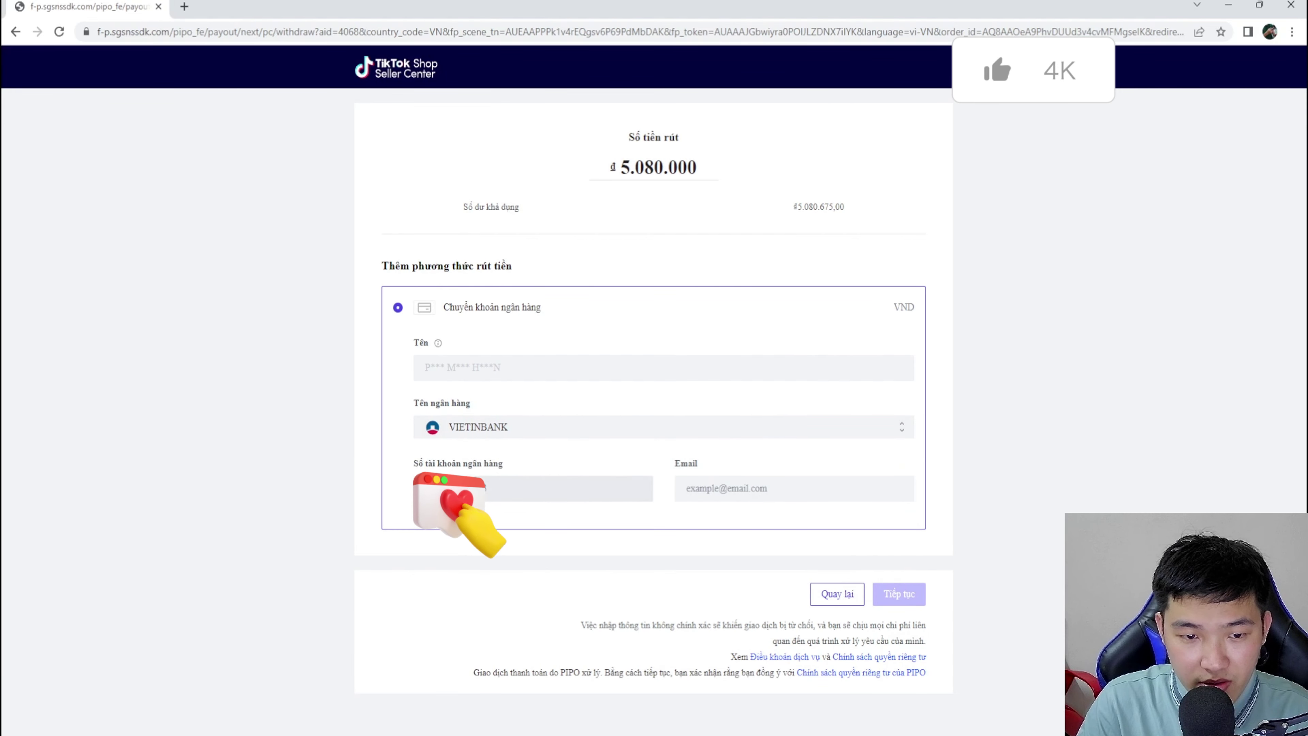
Step: Fill in the bank account number, review the details and submit the 5.080.000₫ withdrawal
left_click(566, 488)
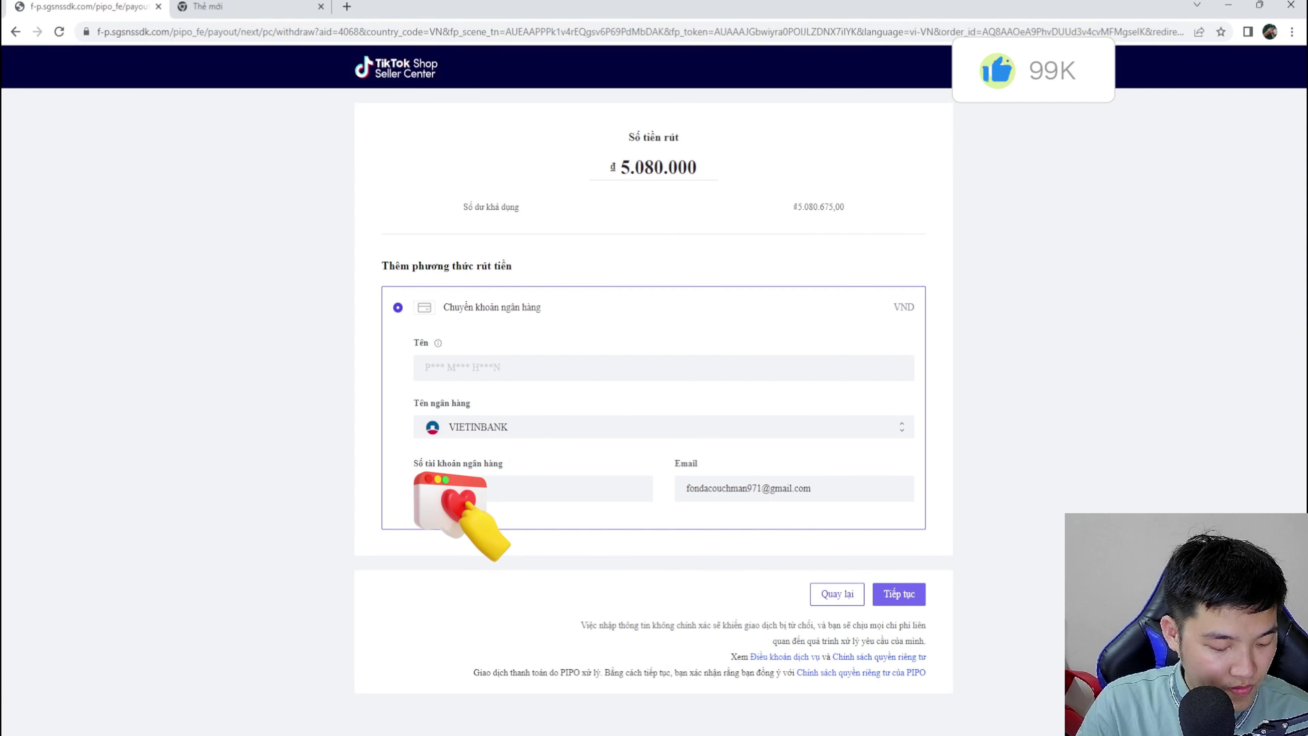
key("Return")
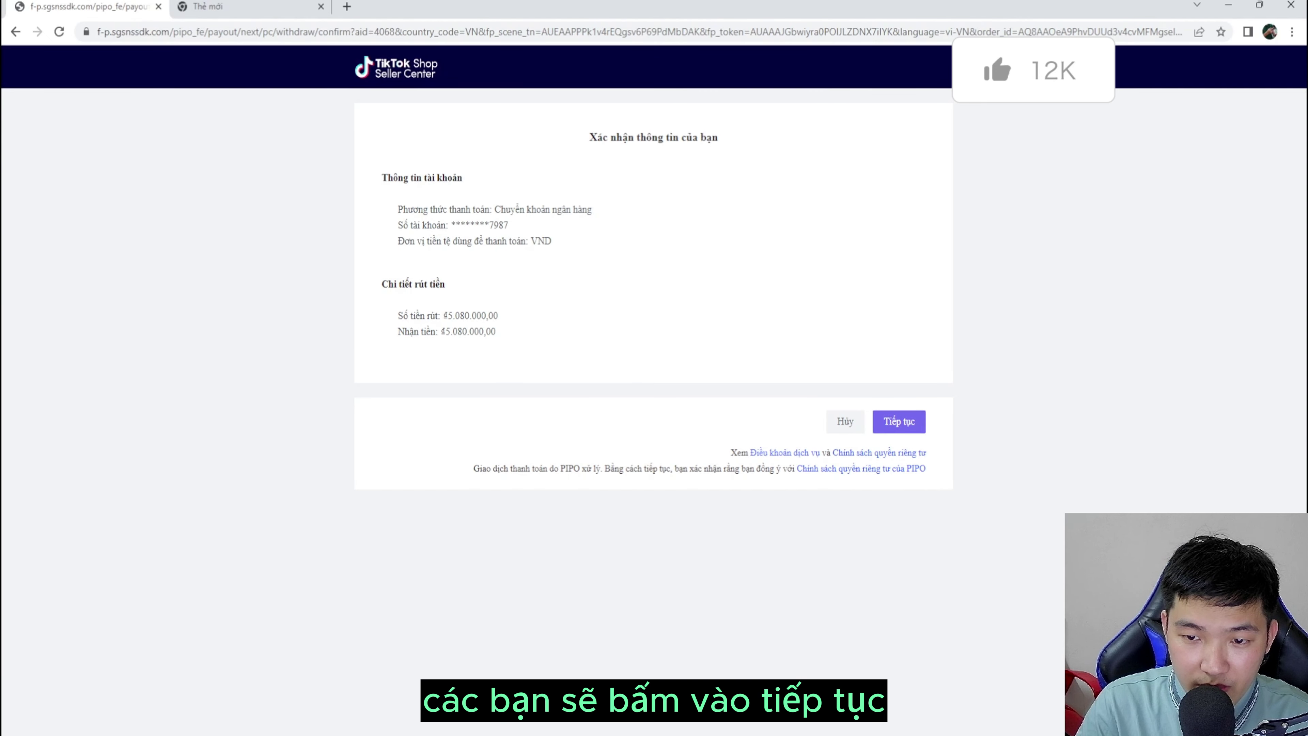
left_click(899, 421)
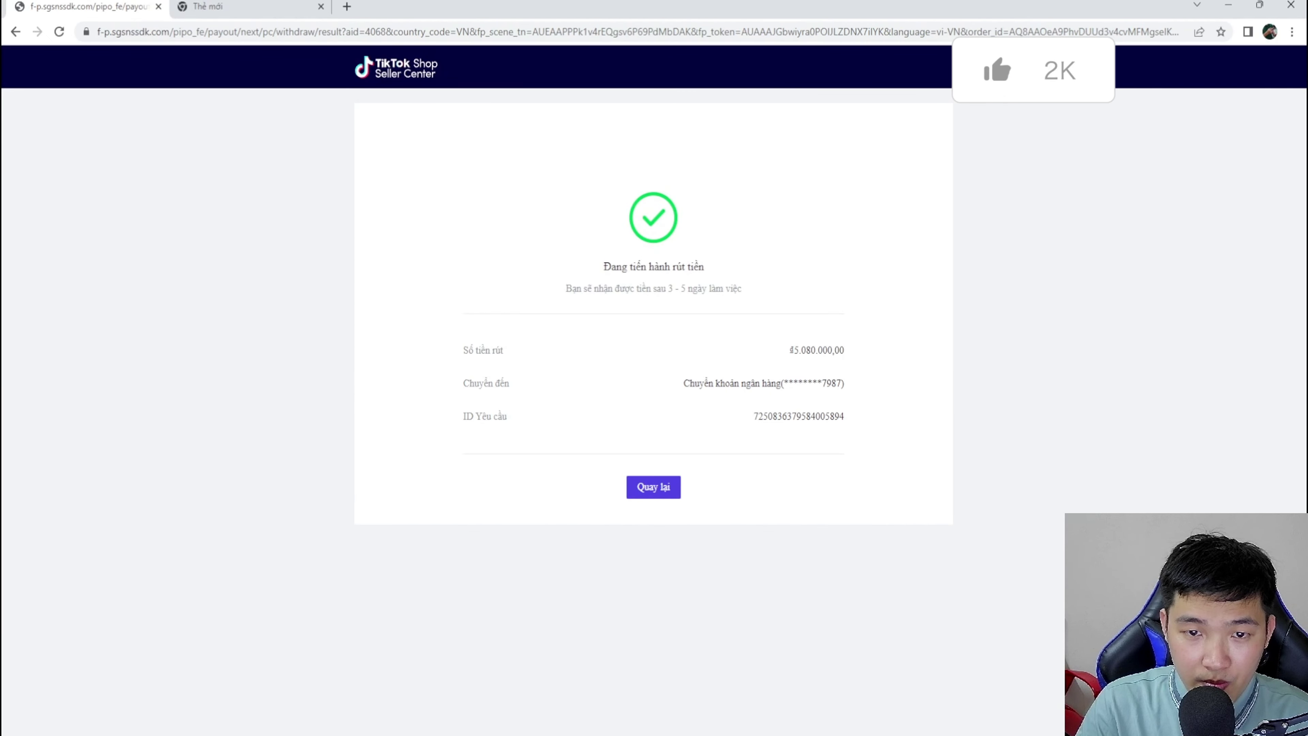